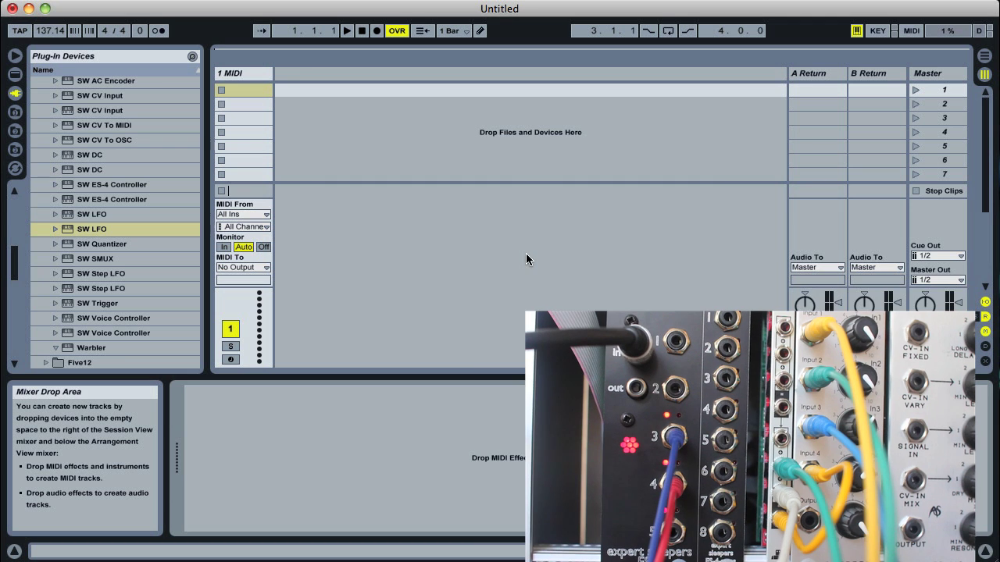
- Load SW ES-4 Controller on the MIDI track and route its audio to Ext. Out 9/10
double_click(90, 199)
click(243, 267)
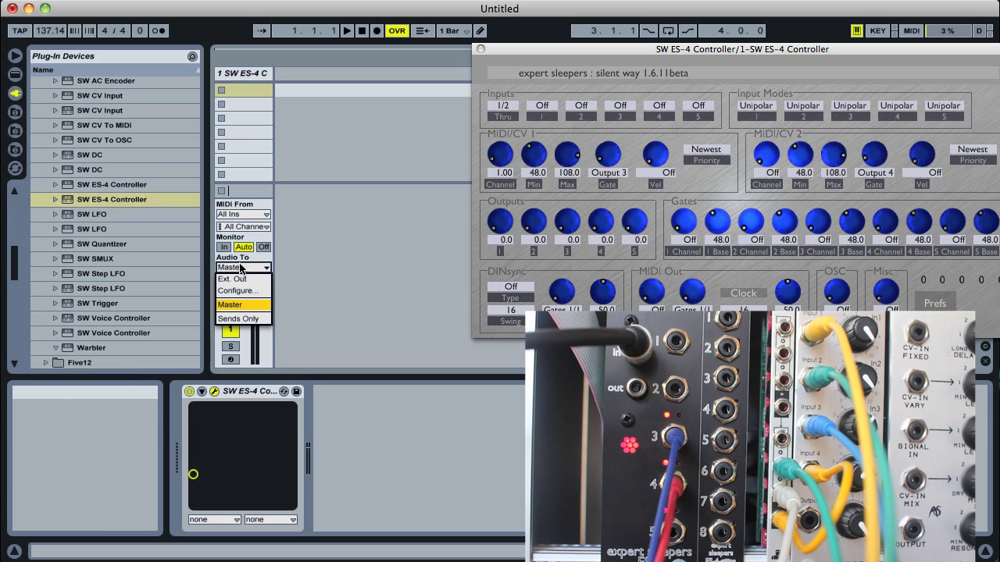
click(246, 284)
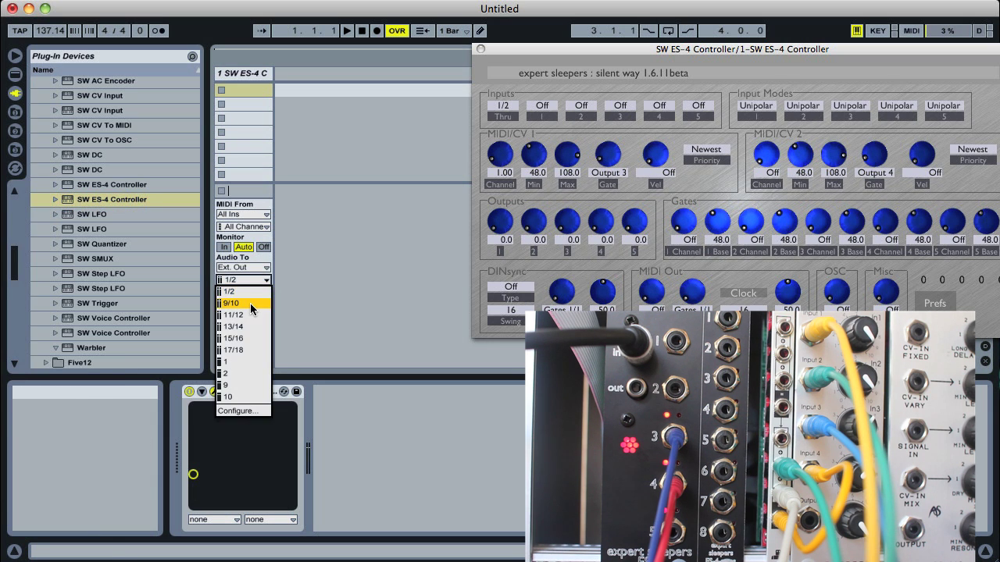
click(253, 303)
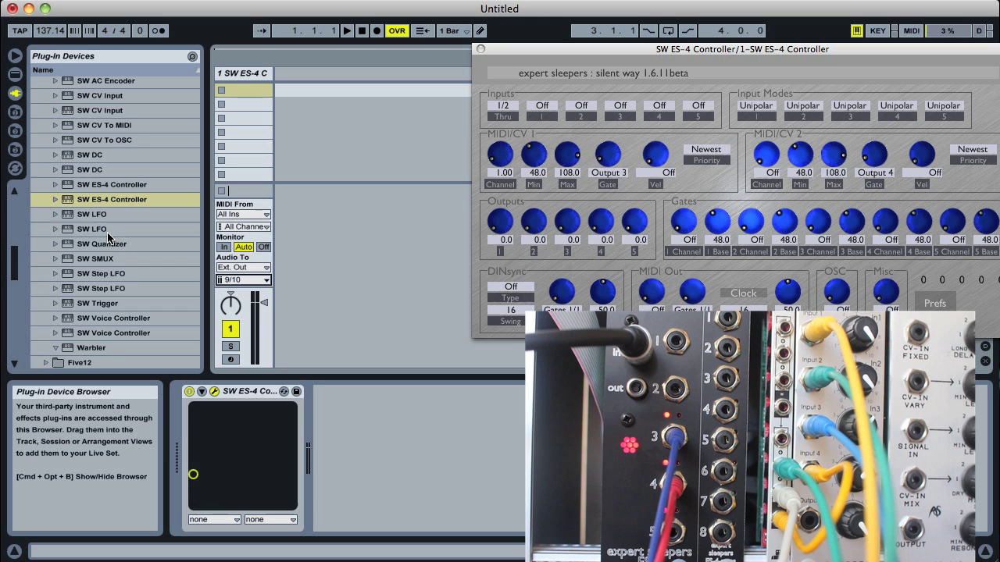
- Add SW LFO on a new audio track sending to 1-SW ES-4 Controller channels 5/6
drag(94, 229, 309, 235)
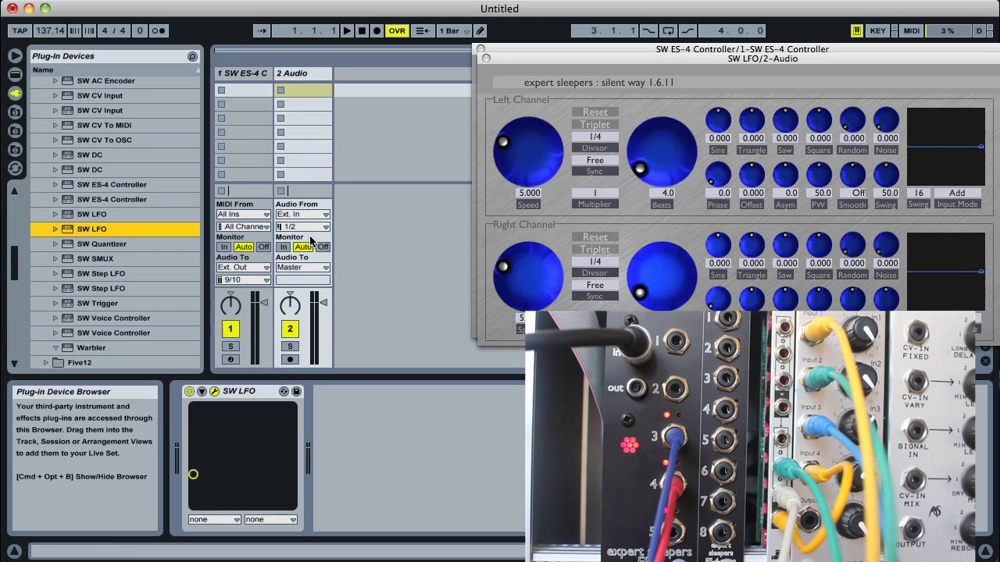
click(294, 268)
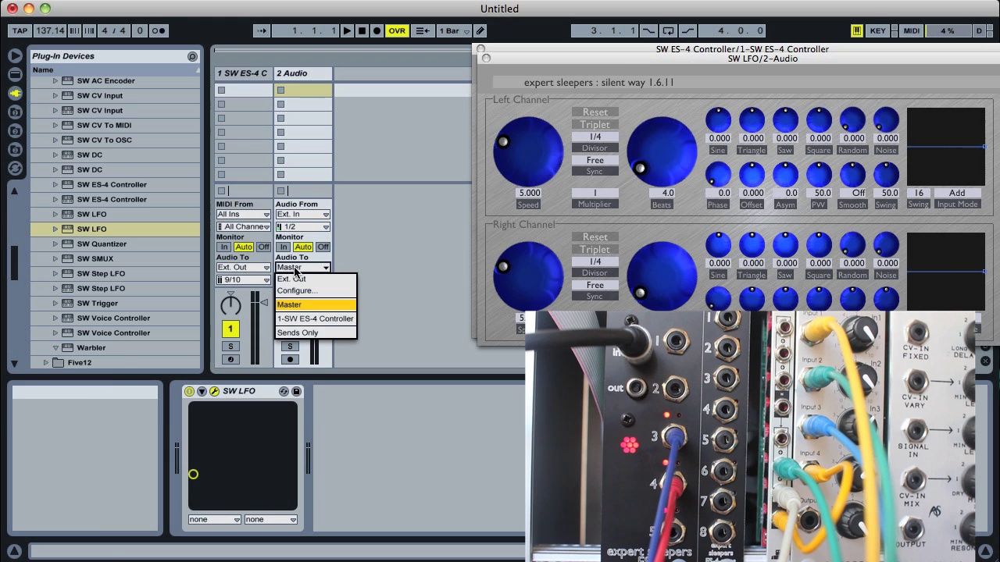
click(309, 313)
click(316, 279)
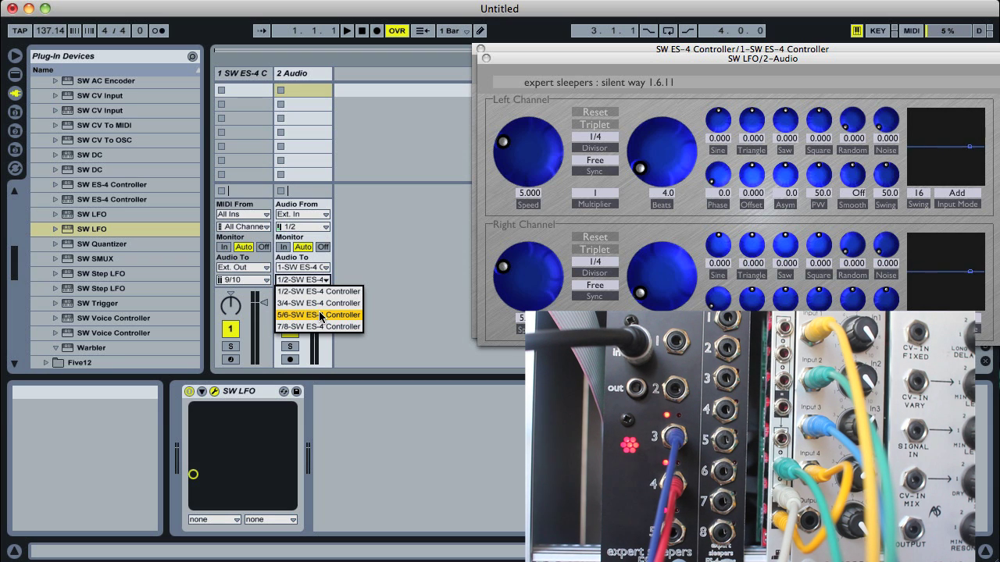
click(320, 316)
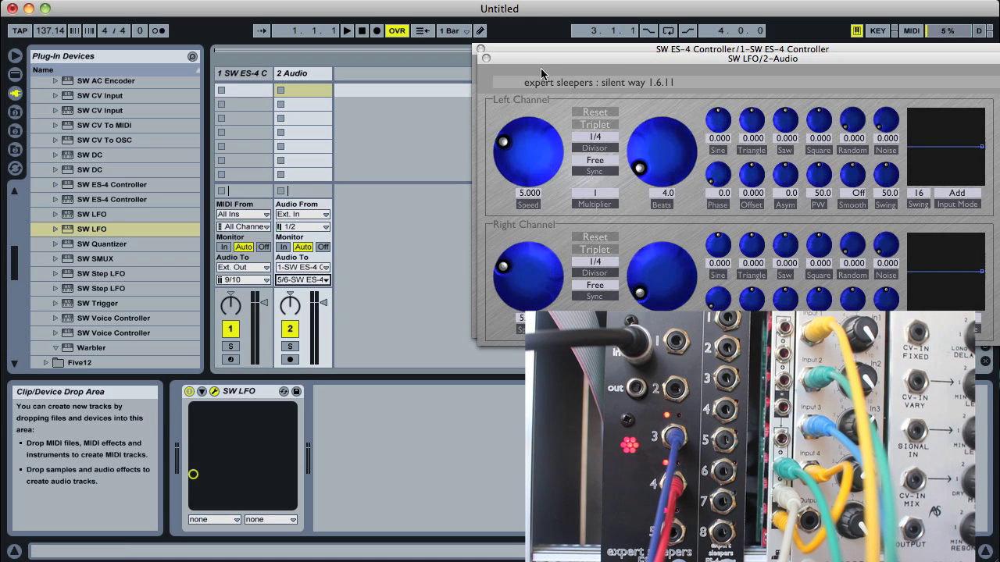
- Feed ES-4 Controller Inputs 3 and 4 from channels 5 and 6
click(562, 48)
drag(579, 48, 388, 9)
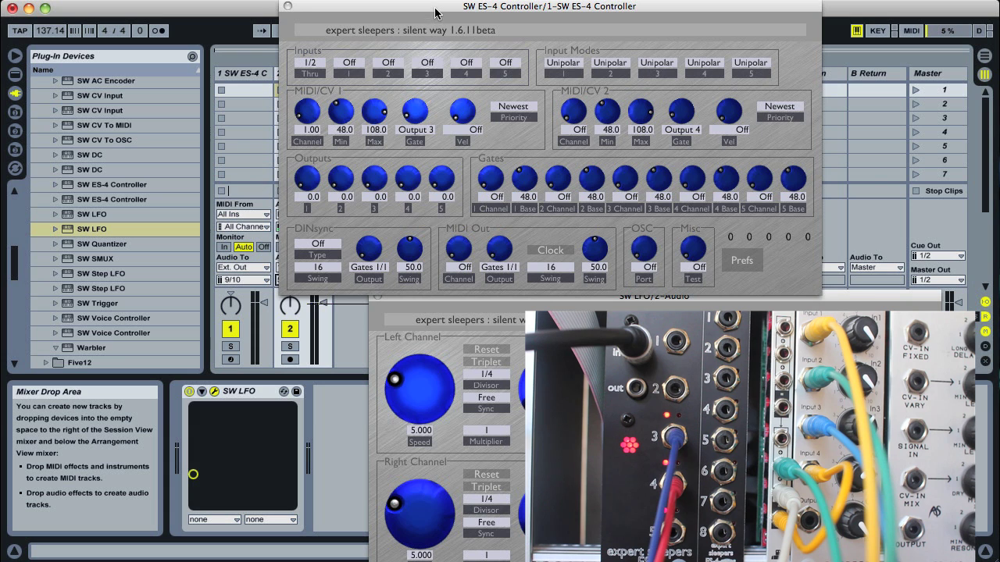
drag(438, 6, 484, 7)
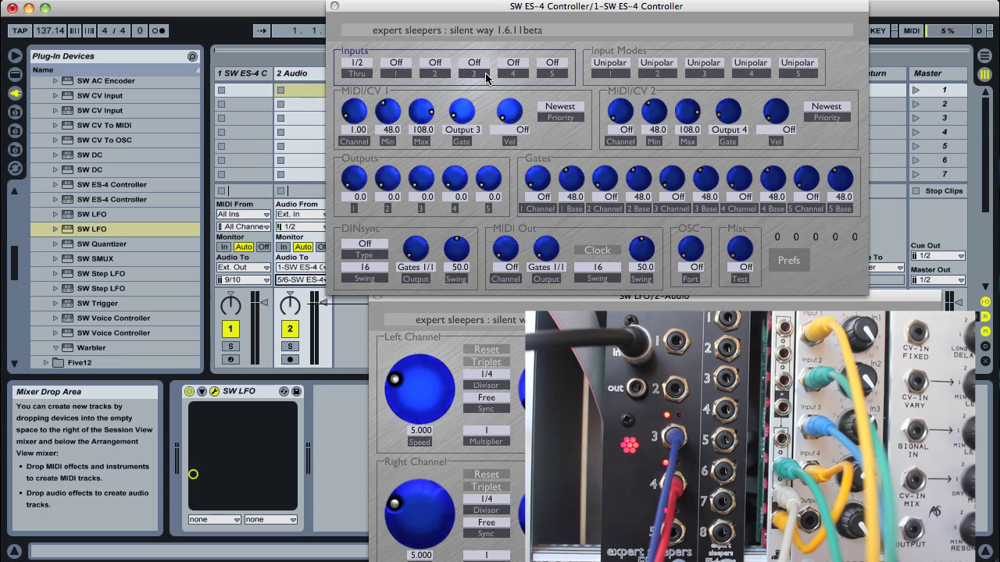
click(487, 72)
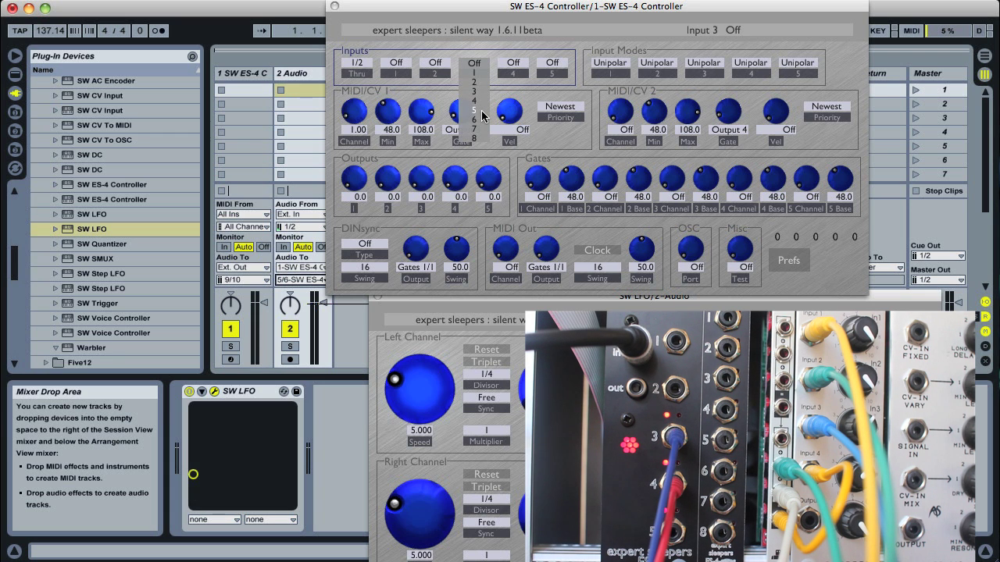
click(474, 111)
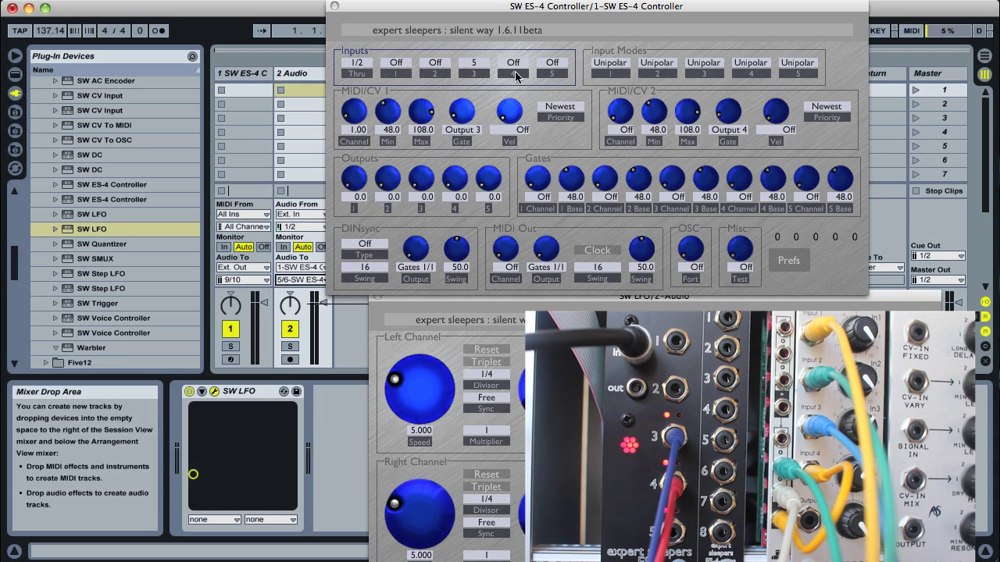
click(519, 66)
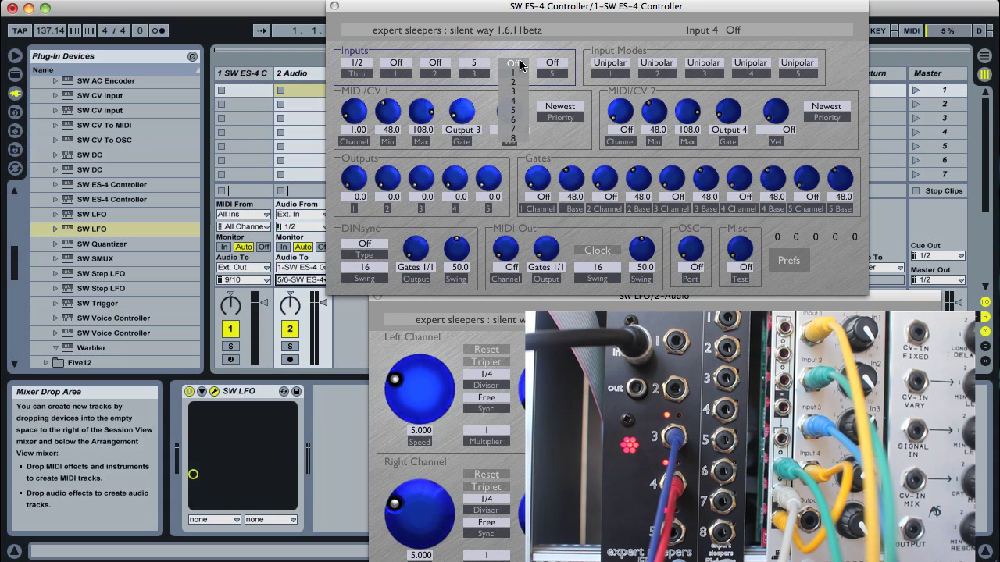
click(520, 121)
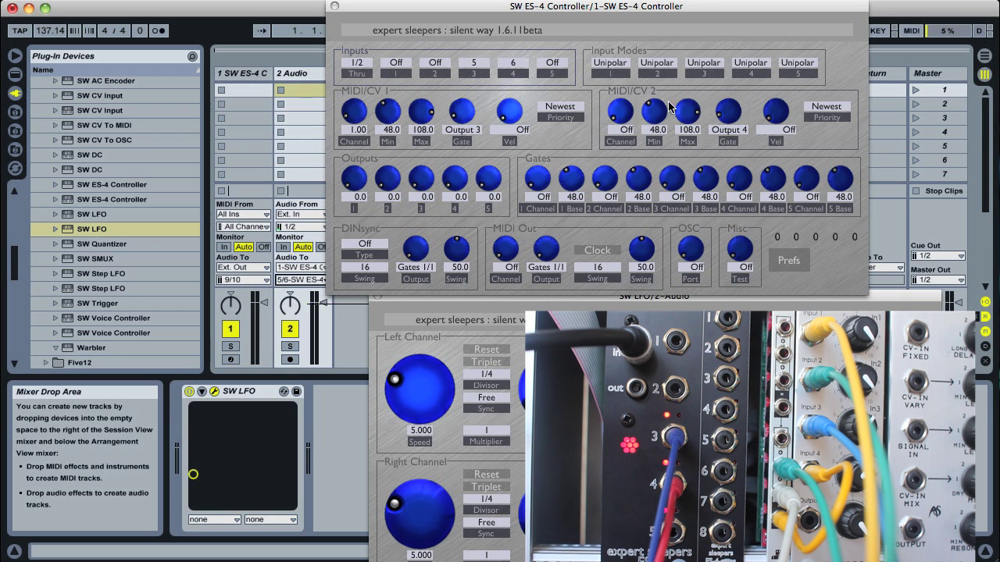
- Switch ES-4 Controller Input Modes 3 and 4 to Bipolar
click(703, 66)
click(705, 73)
click(750, 63)
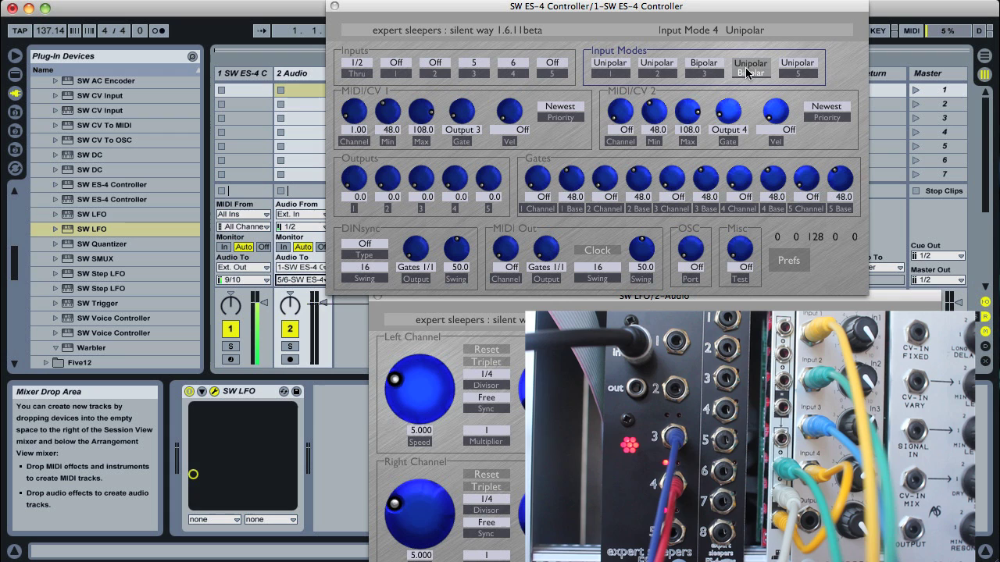
click(746, 73)
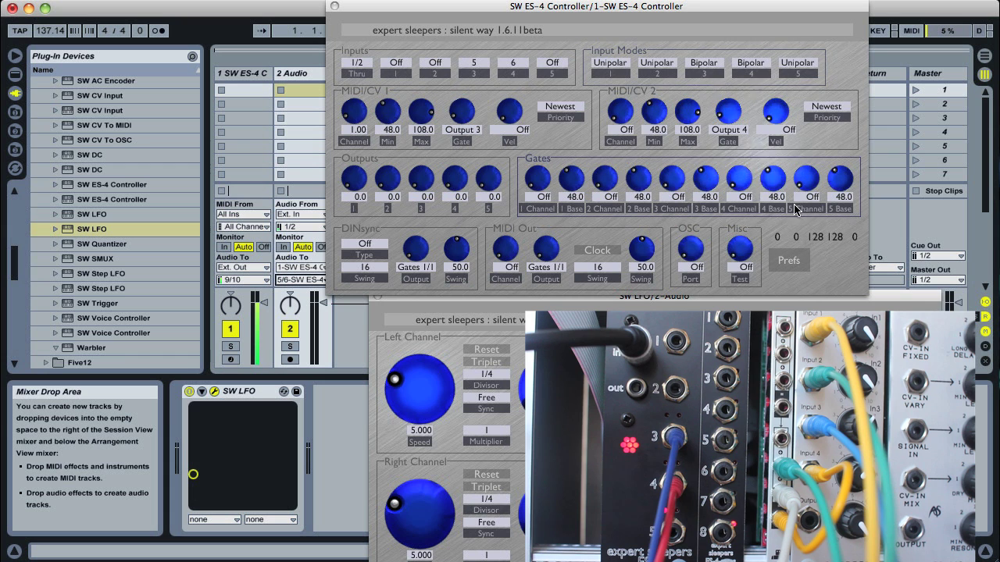
- Reset the SW LFO's Left and Right Sine knobs to zero and place its window top-left
drag(891, 299, 885, 293)
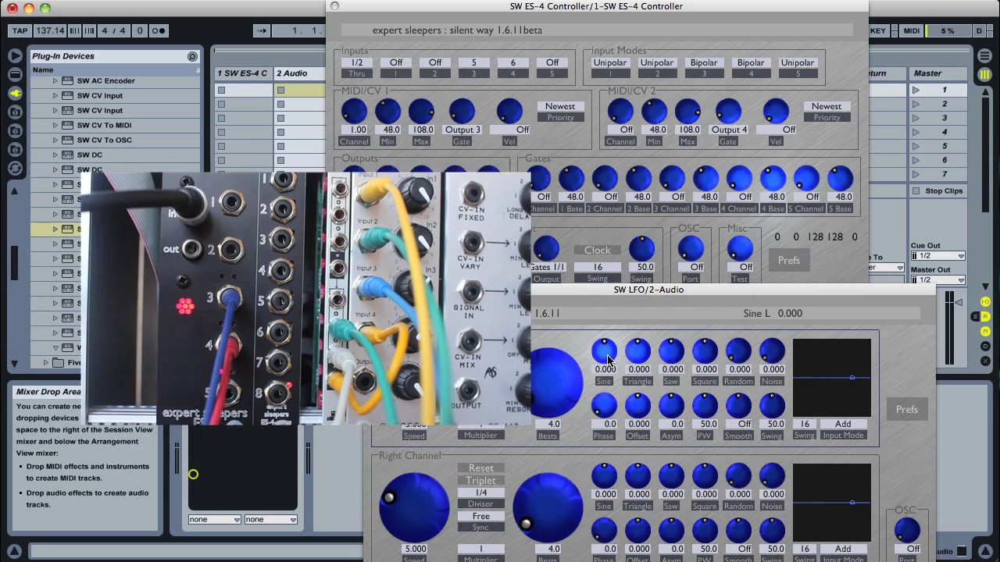
drag(607, 360, 610, 311)
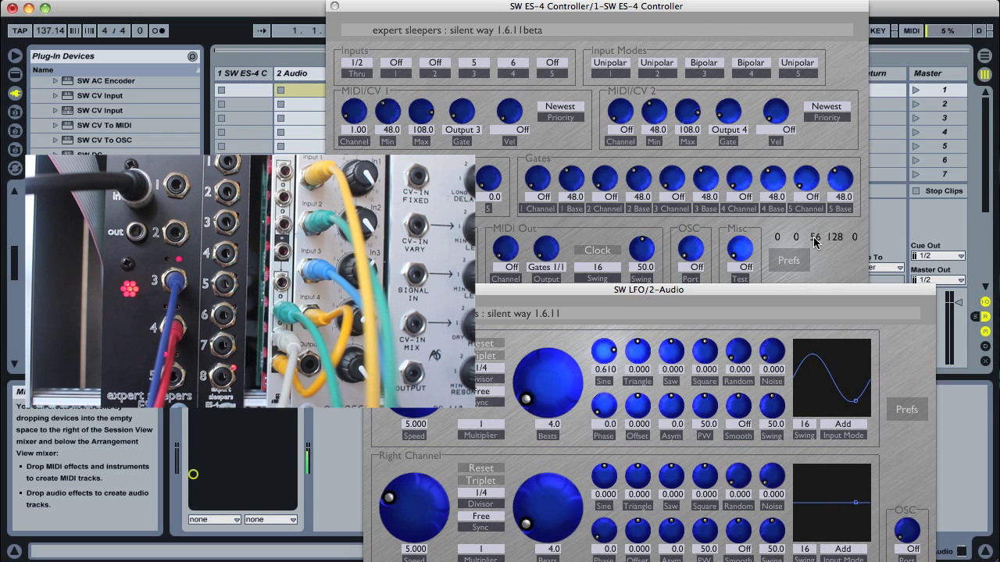
drag(606, 480, 611, 414)
double_click(607, 478)
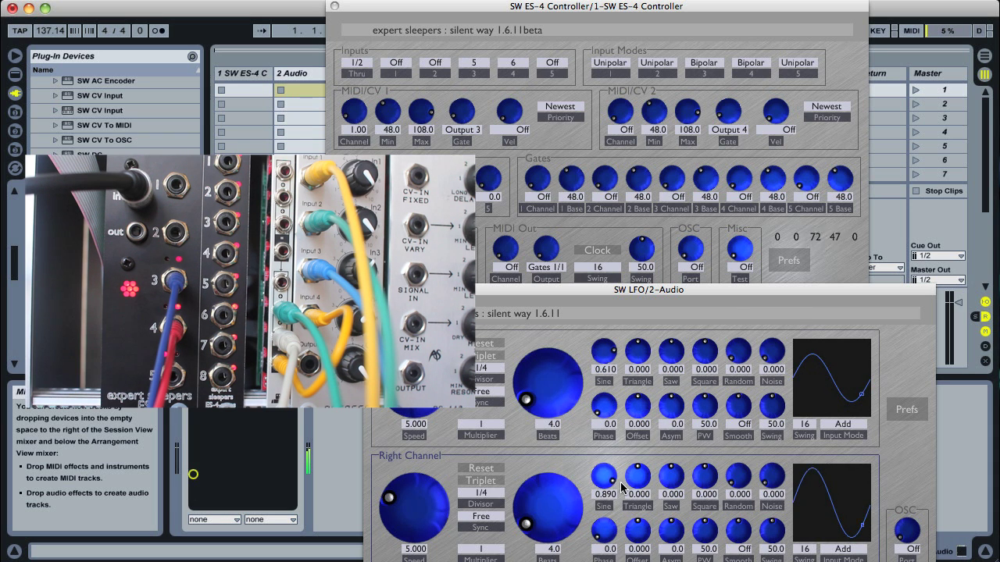
double_click(608, 352)
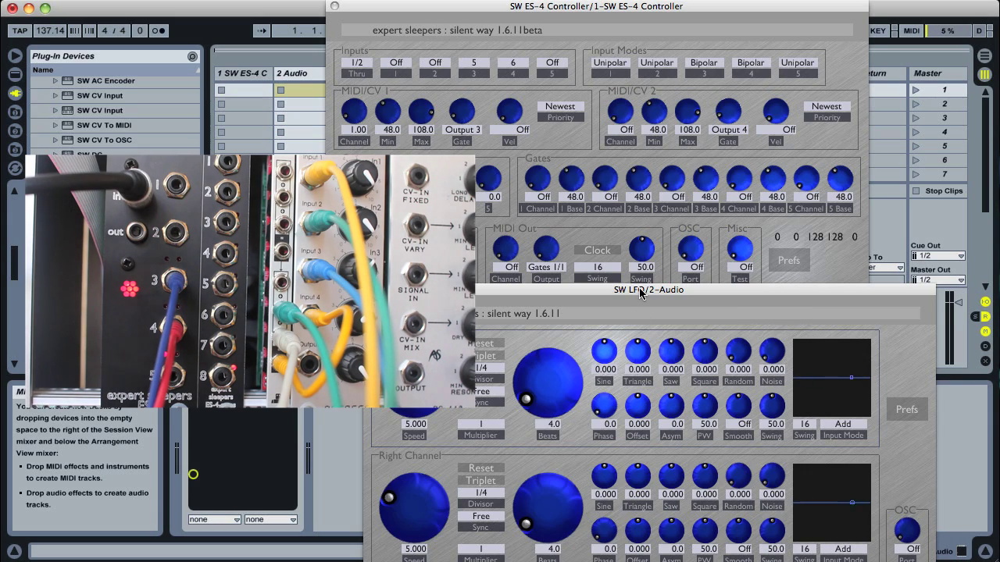
drag(648, 290, 441, 6)
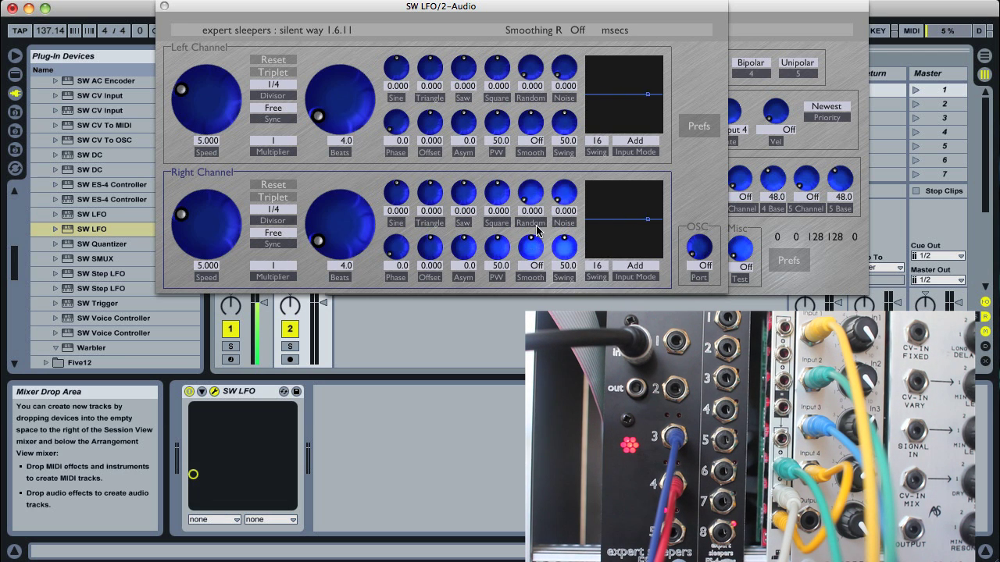
- Give the left LFO random wave, Transport sync, 1/16 divisor and 1 beat
mouse_move(530, 69)
drag(539, 72, 523, 0)
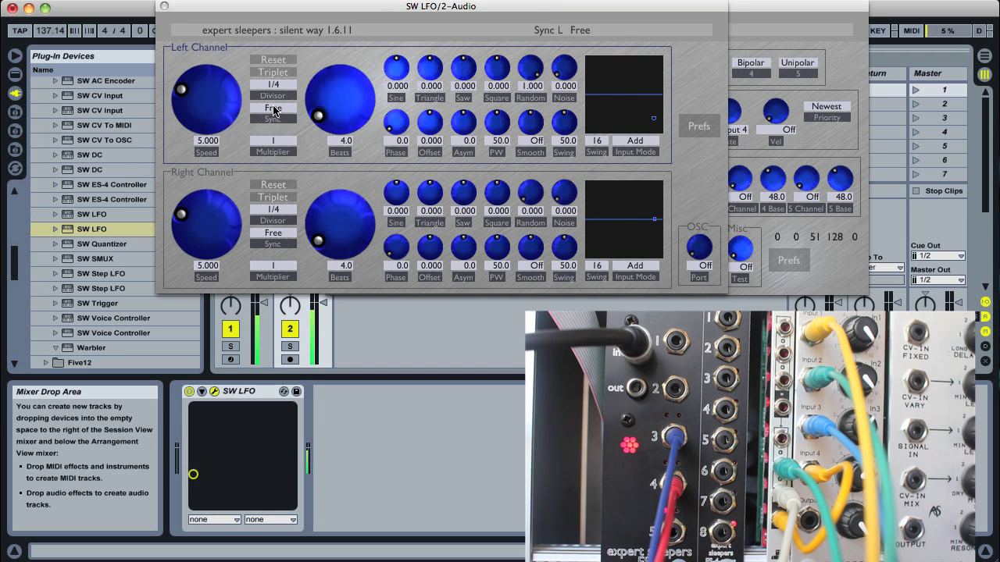
click(272, 108)
click(285, 88)
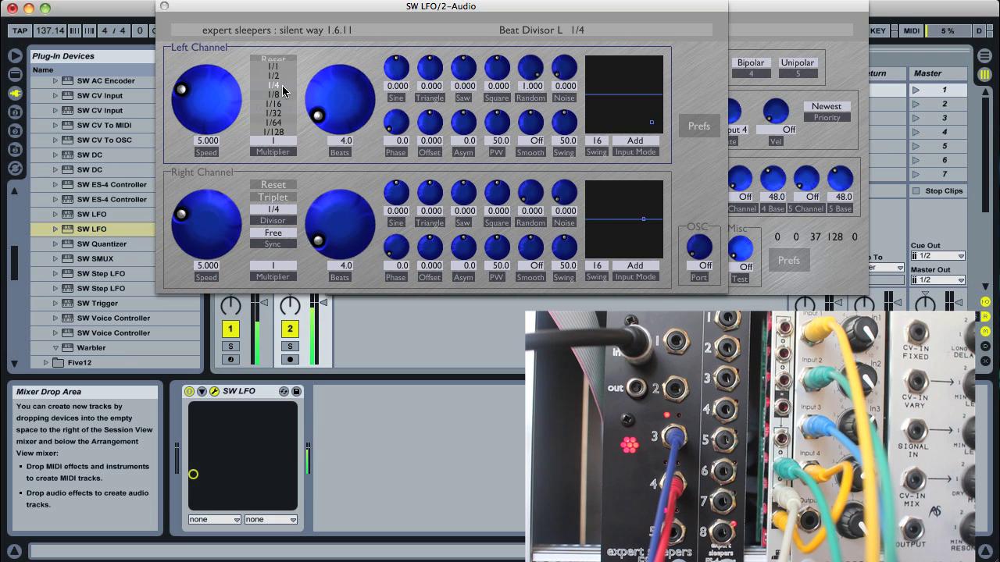
click(283, 116)
mouse_move(326, 111)
mouse_down()
mouse_move(333, 121)
mouse_move(341, 112)
mouse_up()
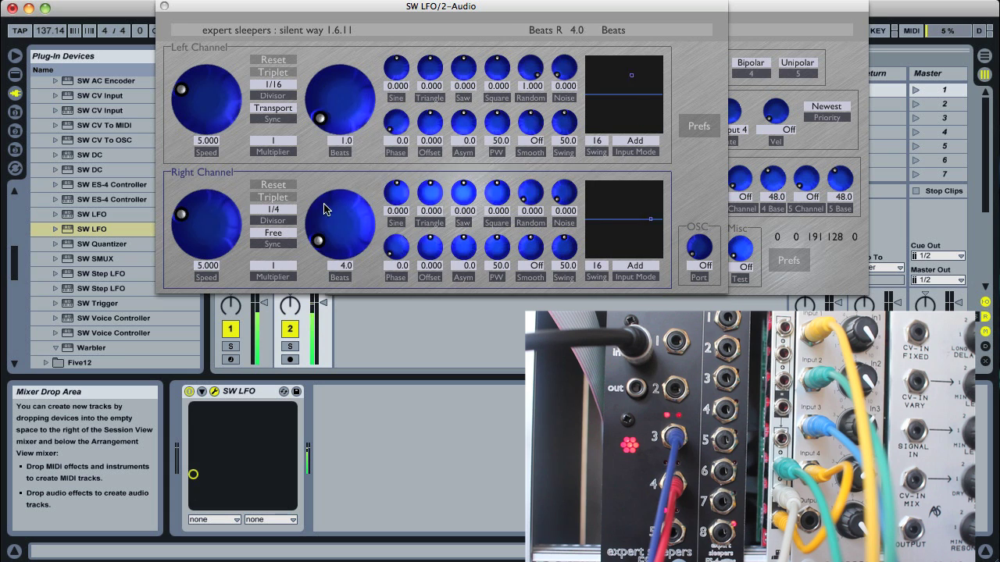
- Sync the right LFO to Transport, add a saw ramp, and shorten its beats
click(273, 233)
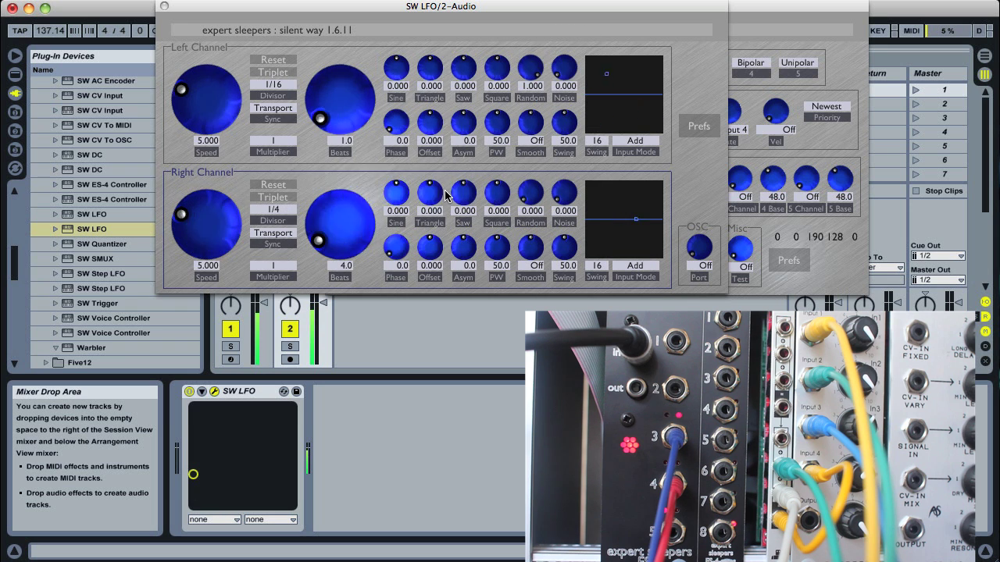
drag(466, 200, 459, 134)
drag(356, 223, 356, 227)
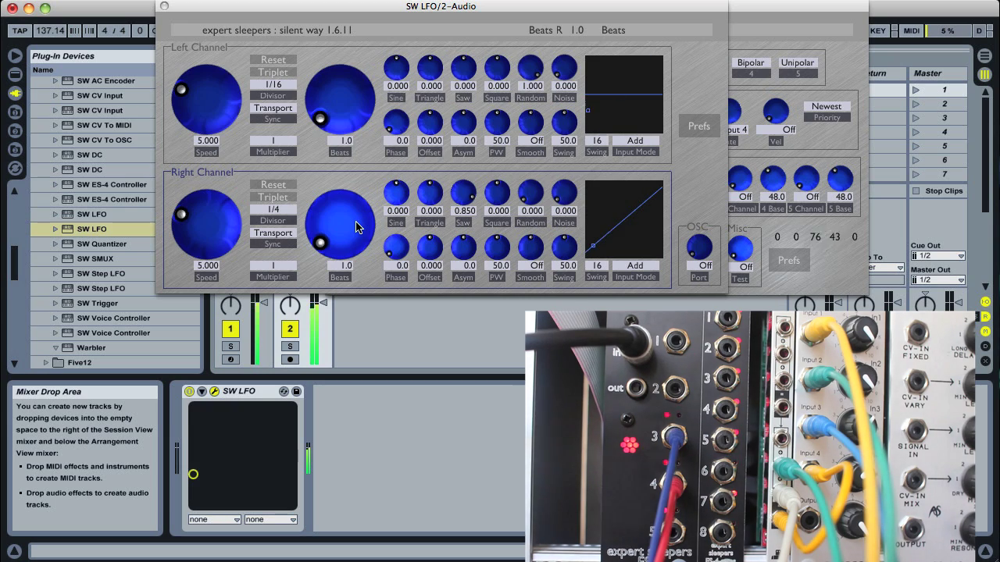
drag(370, 2, 606, 220)
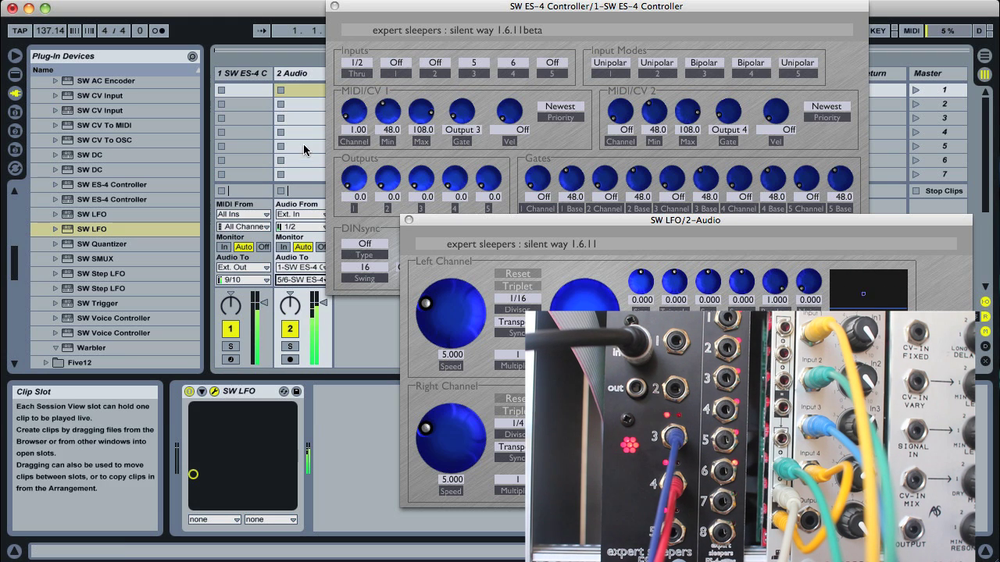
- Delete the 2 Audio track and start a new empty set
click(303, 75)
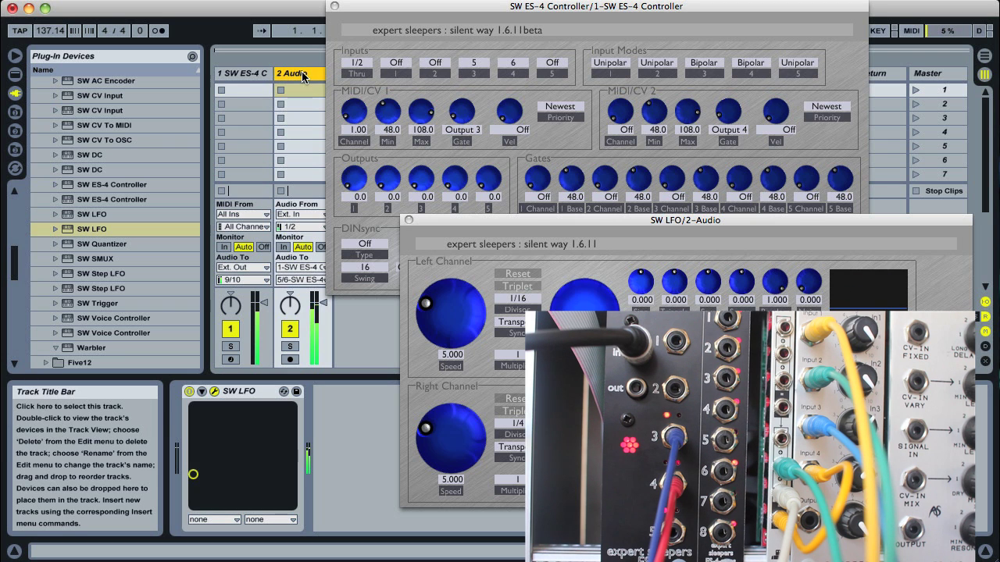
key(Delete)
key(ctrl+n)
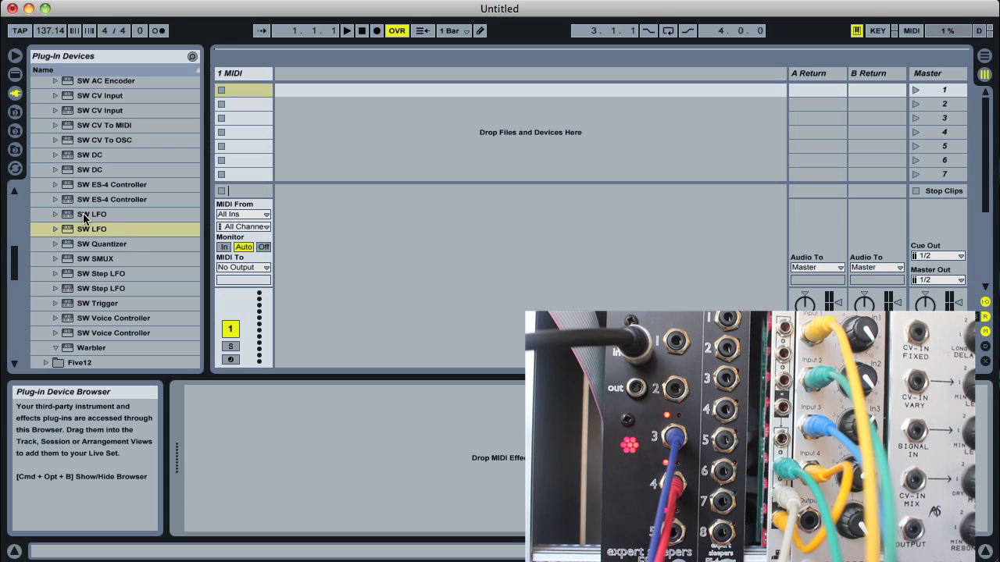
- Put SW LFO then SW ES-4 Controller on the new set's MIDI track
drag(89, 215, 245, 420)
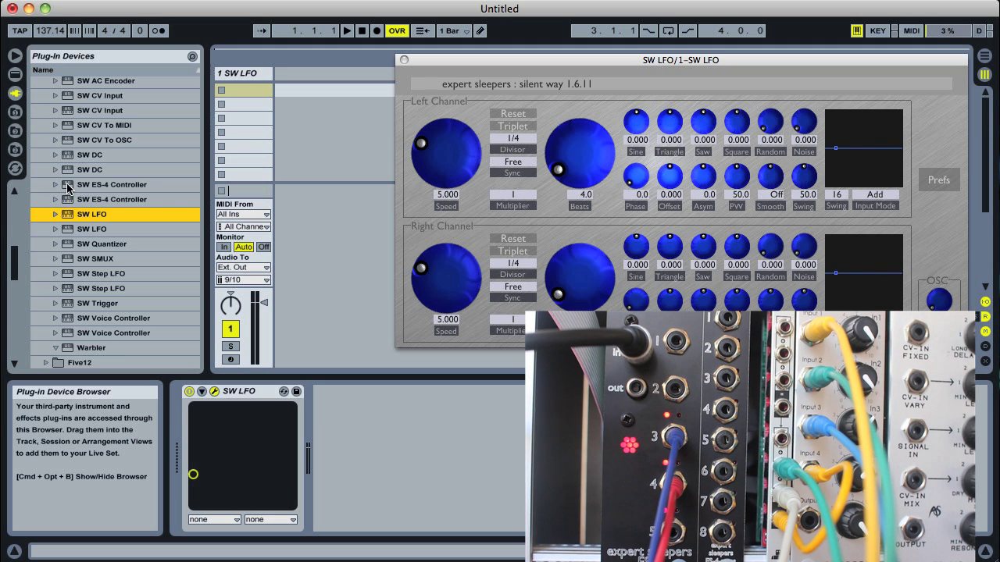
drag(68, 187, 363, 445)
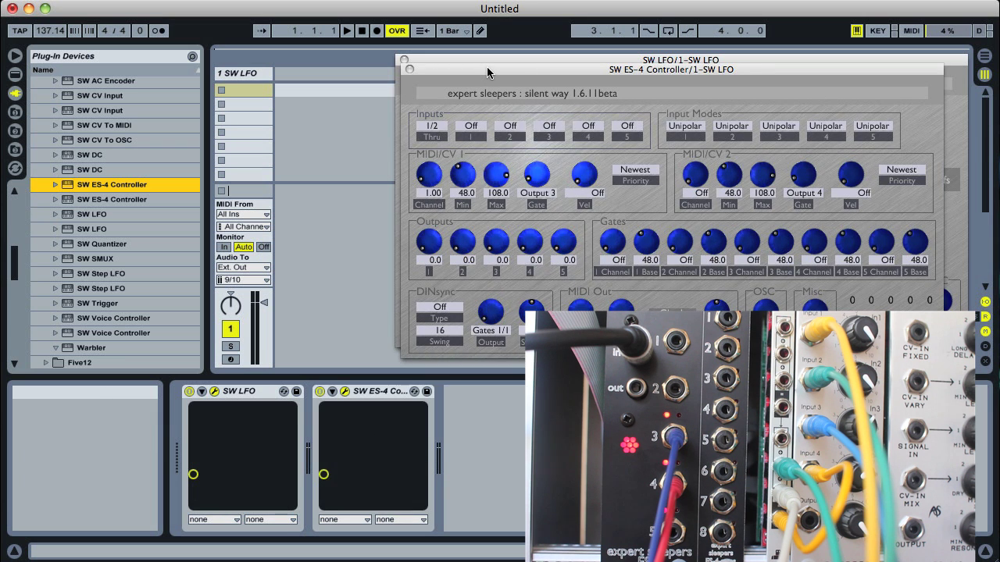
drag(488, 72, 498, 173)
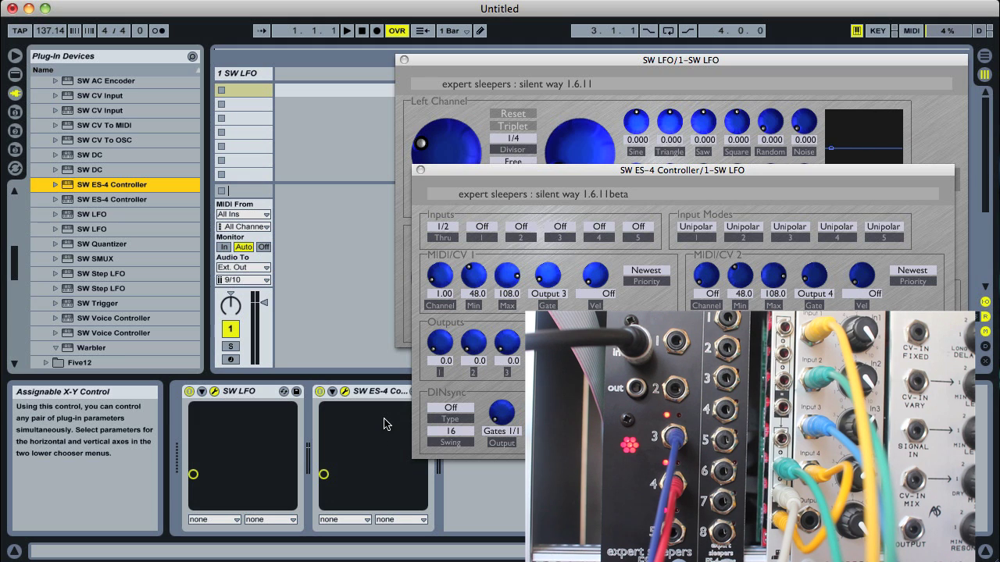
- Turn ES-4 Inputs Thru off and feed inputs 3 and 4 from channels 1 and 2
click(448, 228)
click(444, 219)
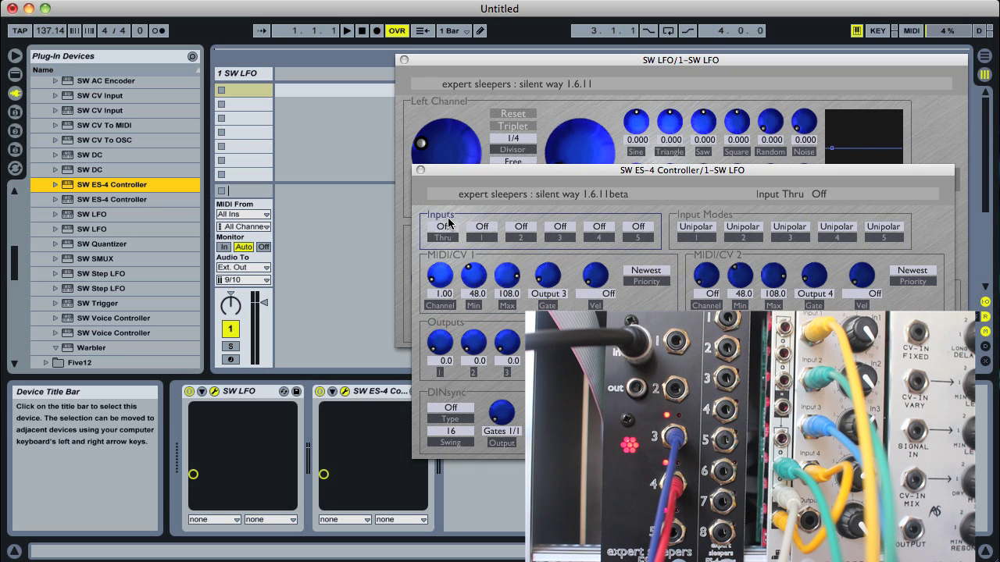
click(571, 228)
click(560, 237)
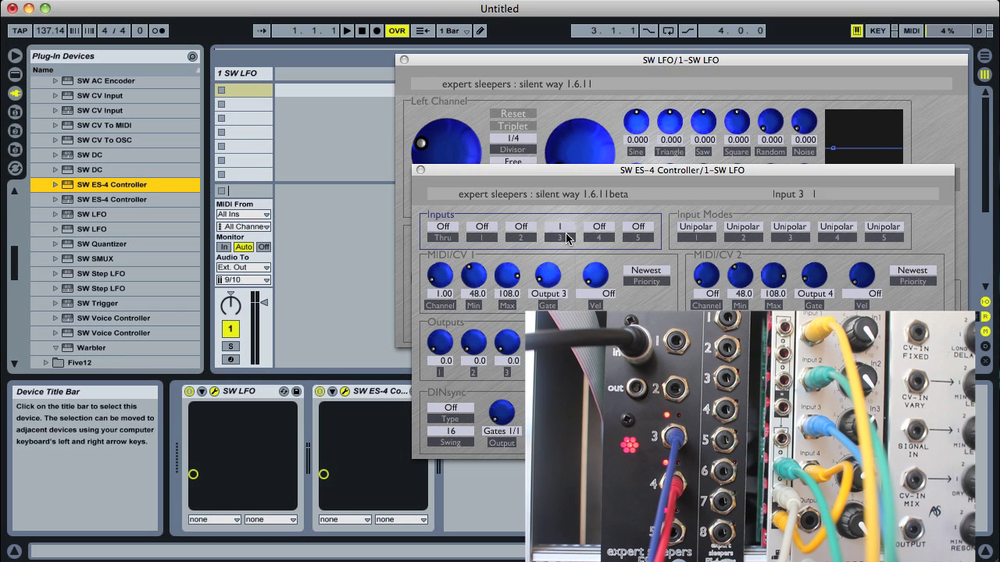
click(599, 226)
click(605, 248)
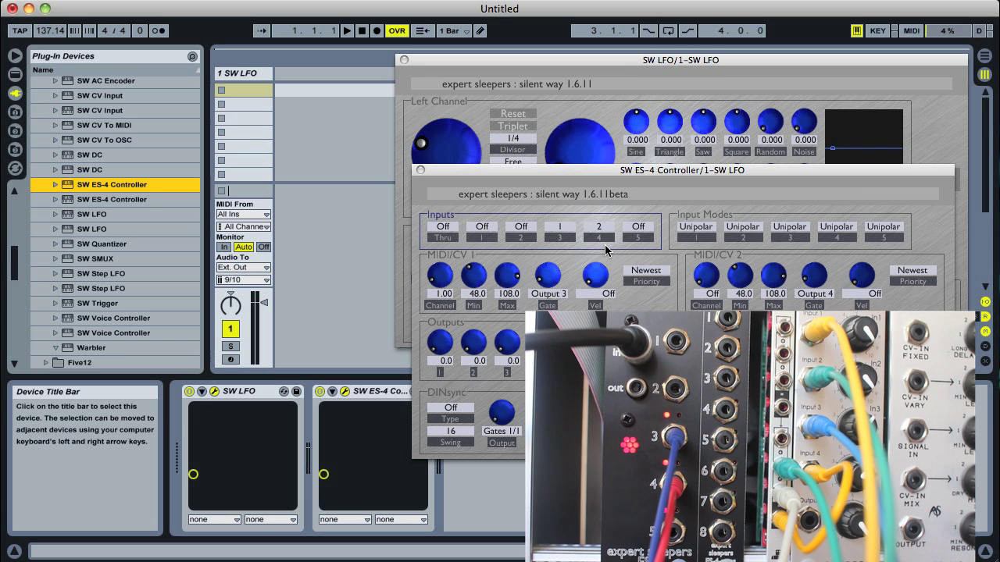
- Set ES-4 Controller Input Modes 3 and 4 to Bipolar
click(796, 231)
click(836, 227)
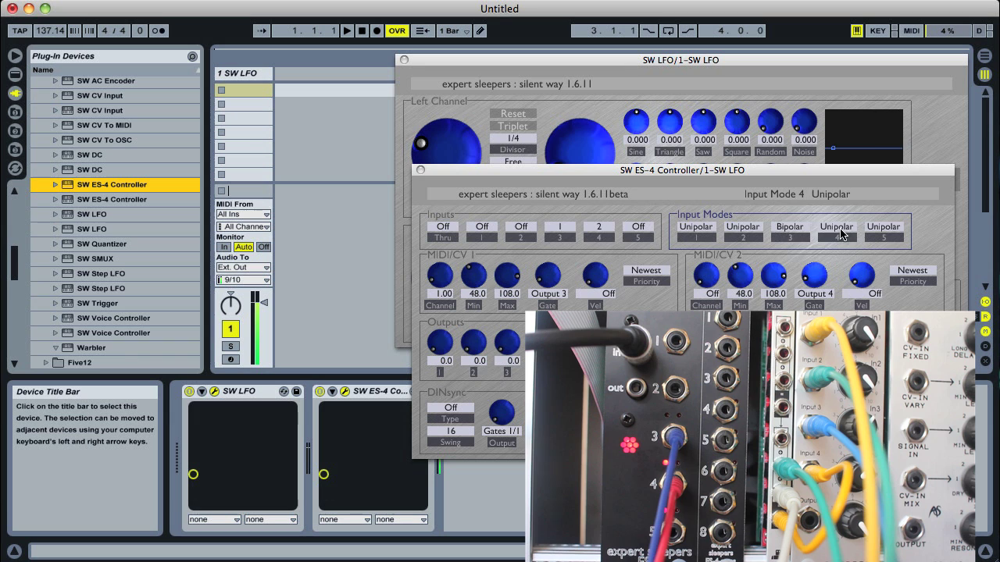
click(835, 236)
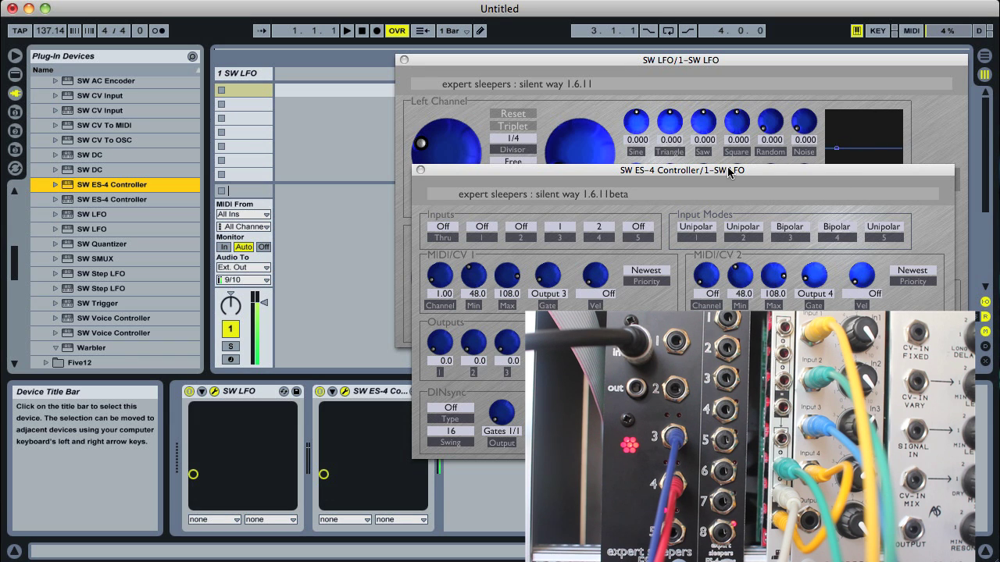
drag(729, 172, 741, 203)
drag(679, 63, 398, 9)
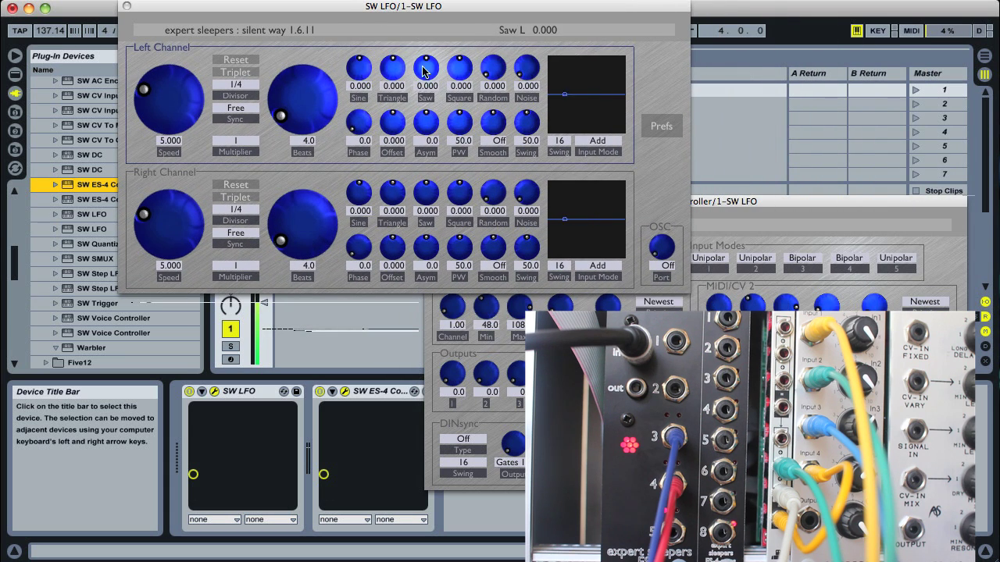
- Raise Left Triangle and Square, Right Random and Saw, and lower Right Speed
drag(392, 69, 393, 39)
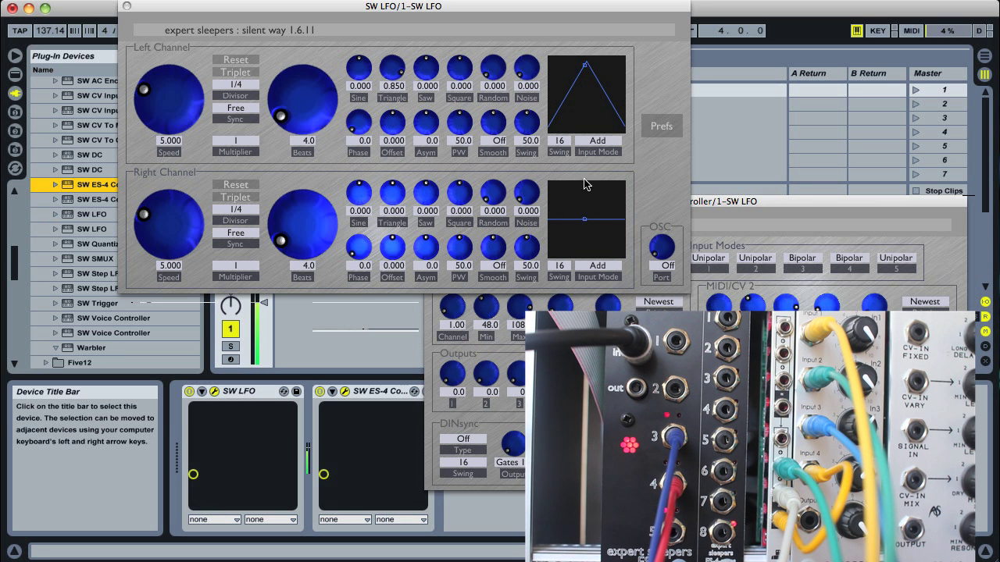
drag(493, 194, 495, 179)
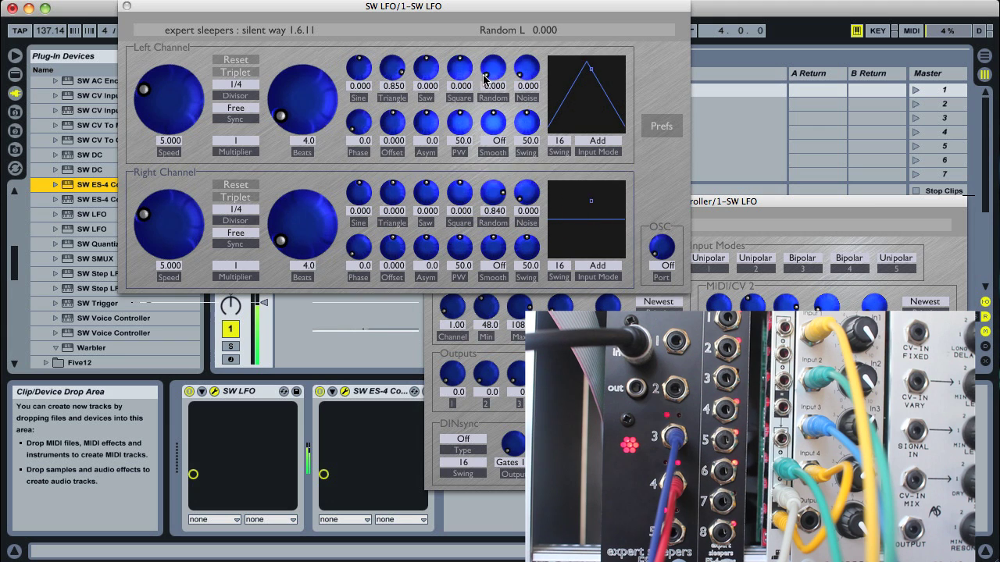
drag(167, 196, 169, 249)
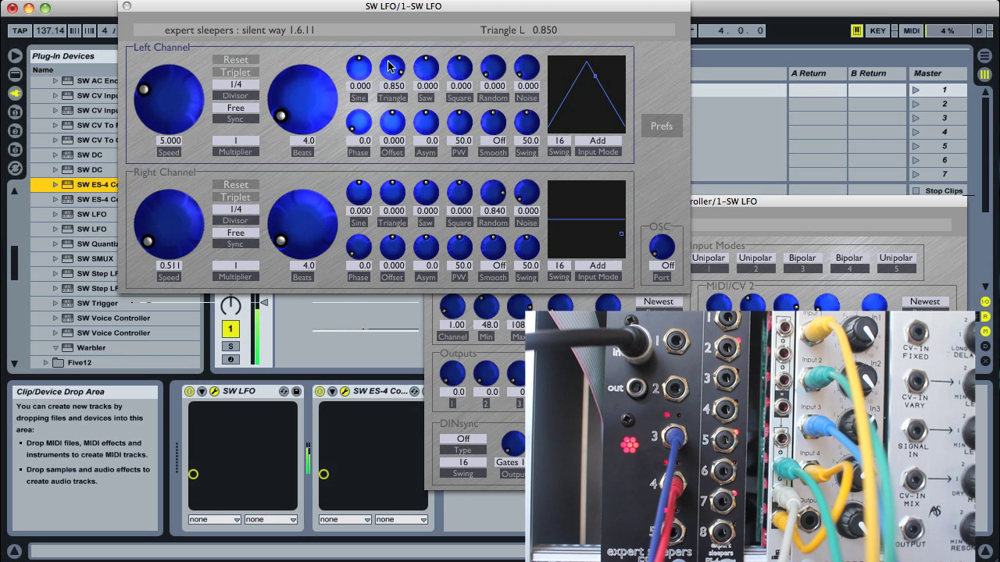
drag(390, 67, 393, 107)
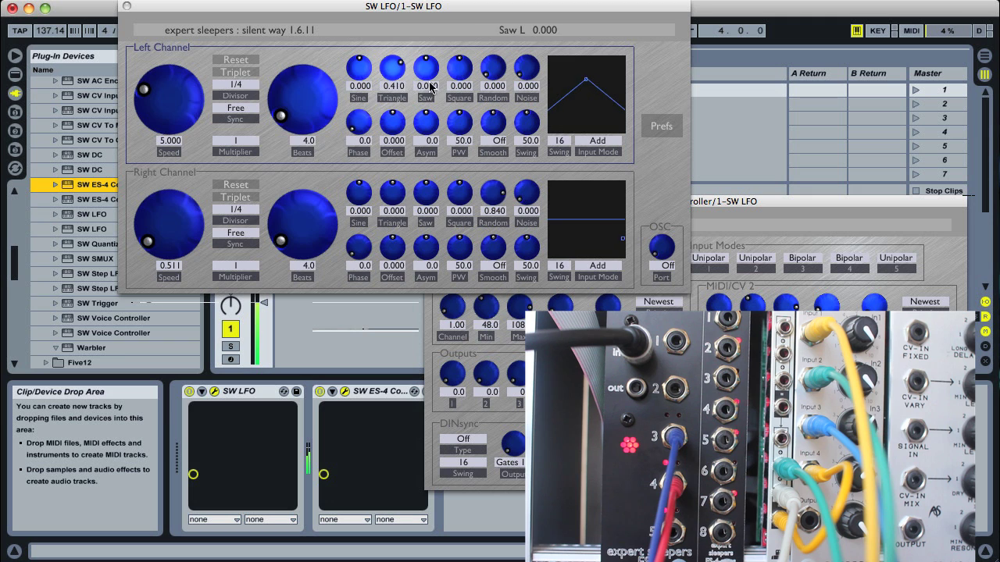
drag(458, 68, 462, 18)
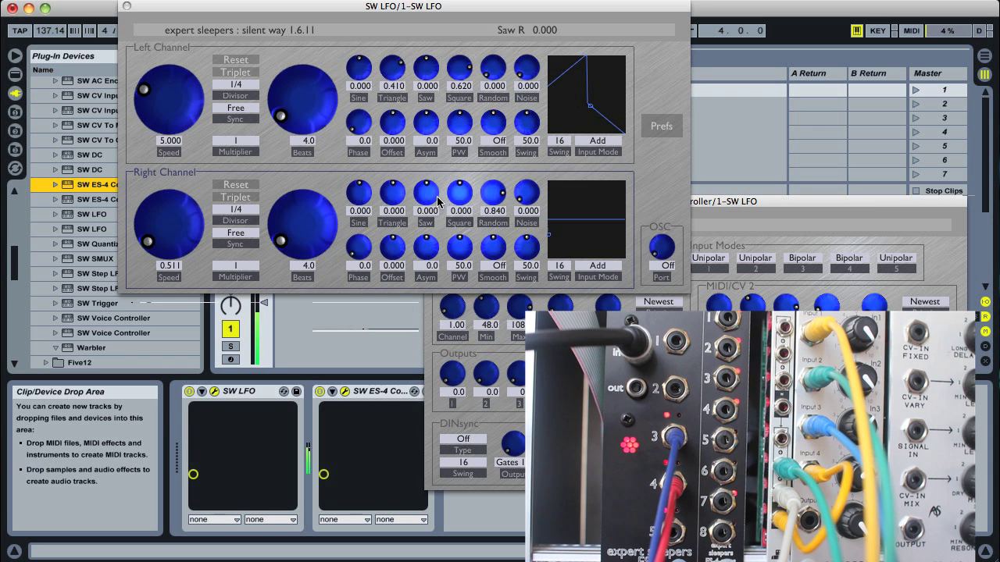
drag(437, 202, 426, 168)
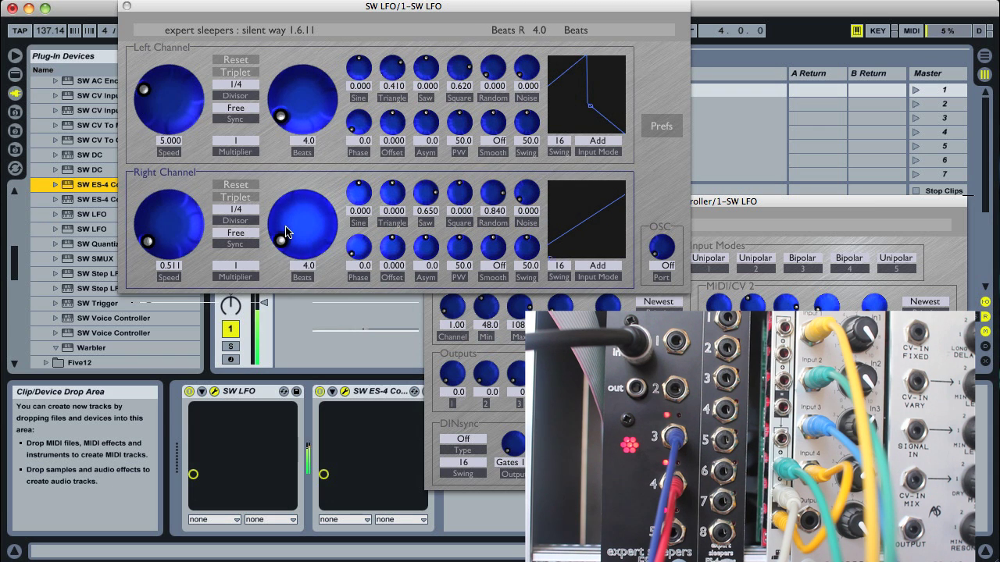